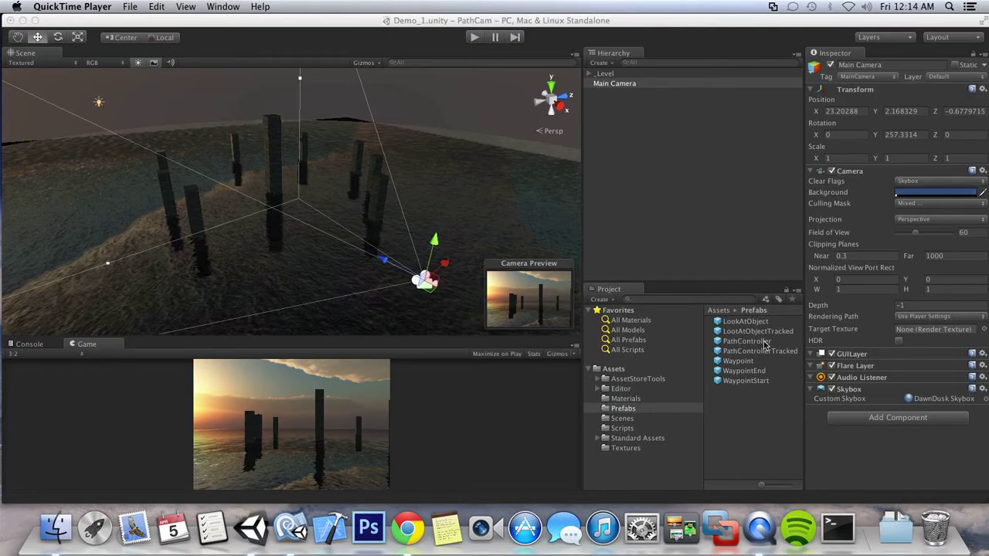
# Add the PathController and WaypointStart prefabs to the scene hierarchy, expanding the controller's Waypoints list.
pyautogui.moveTo(765, 344); pyautogui.dragTo(629, 147)
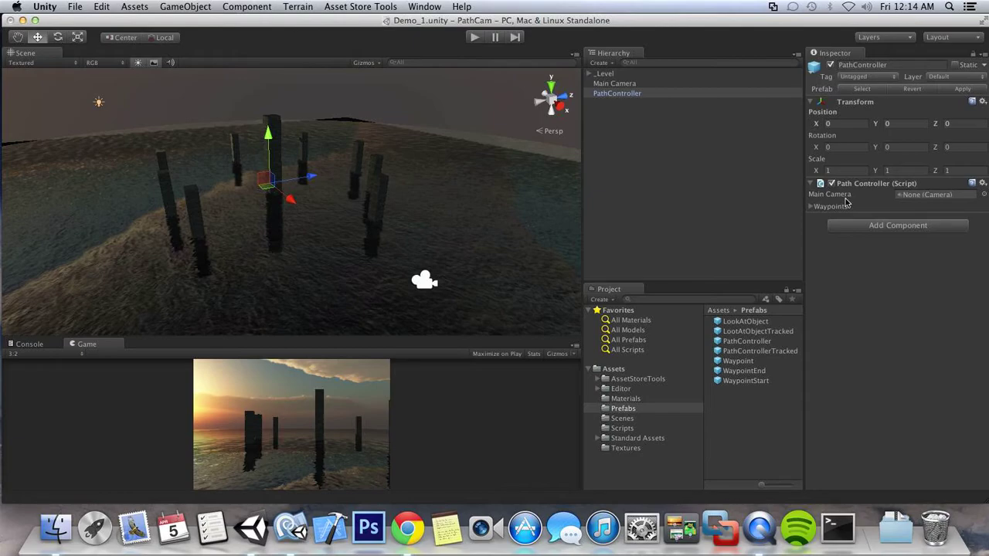
pyautogui.click(810, 207)
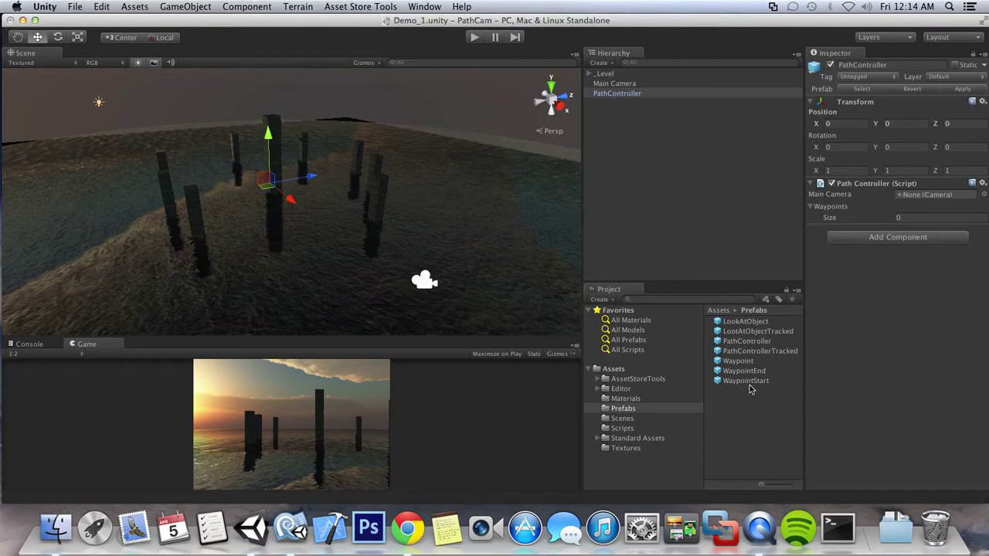
pyautogui.moveTo(750, 384); pyautogui.dragTo(628, 145)
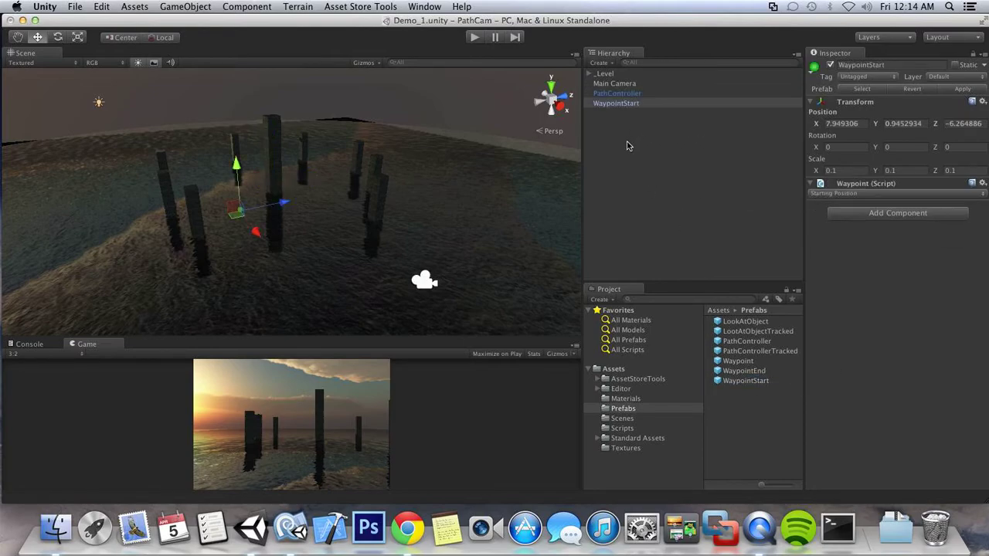
pyautogui.scroll(3, 234, 213)
pyautogui.moveTo(234, 213)
pyautogui.keyDown('alt'); pyautogui.mouseDown()
pyautogui.moveTo(247, 214)
pyautogui.moveTo(216, 221)
pyautogui.mouseUp(); pyautogui.keyUp('alt')
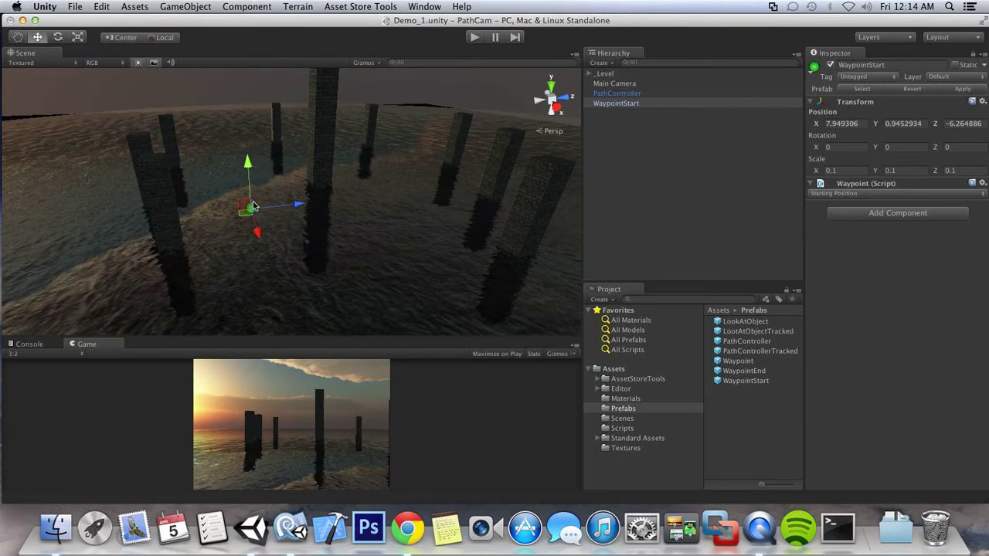
# Keep the start waypoint's type as Starting Position and rename the object Waypoint_1_Start.
pyautogui.click(861, 195)
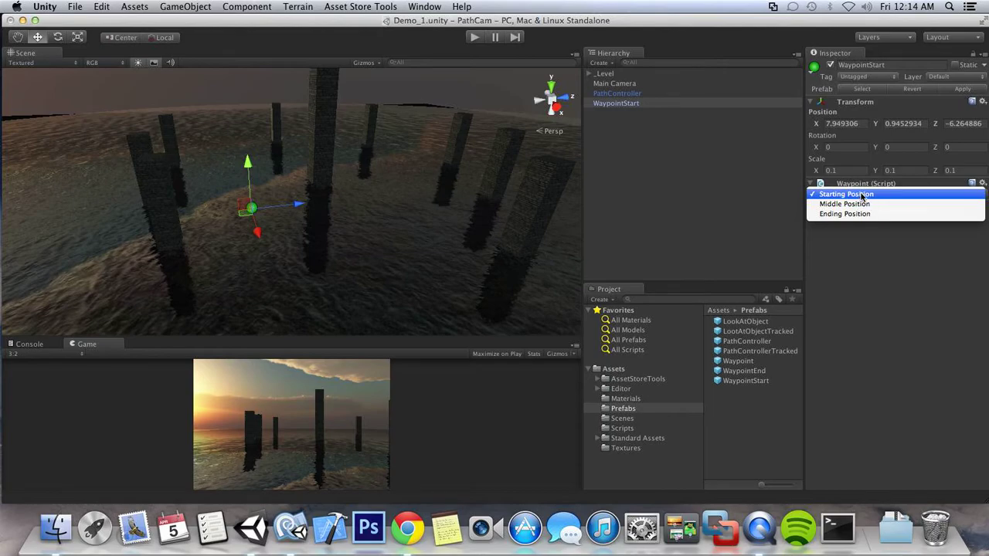
pyautogui.click(860, 195)
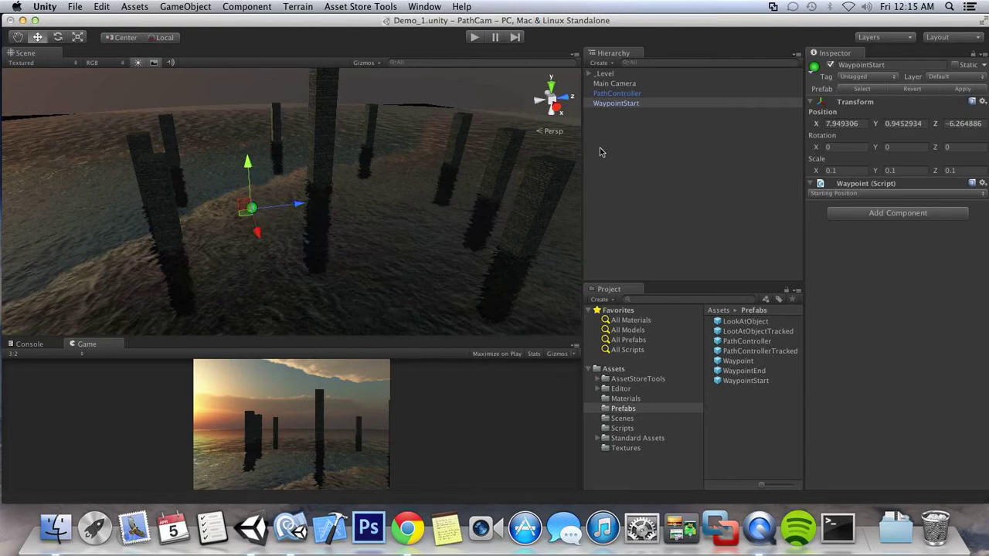
pyautogui.click(645, 106)
pyautogui.click(646, 106)
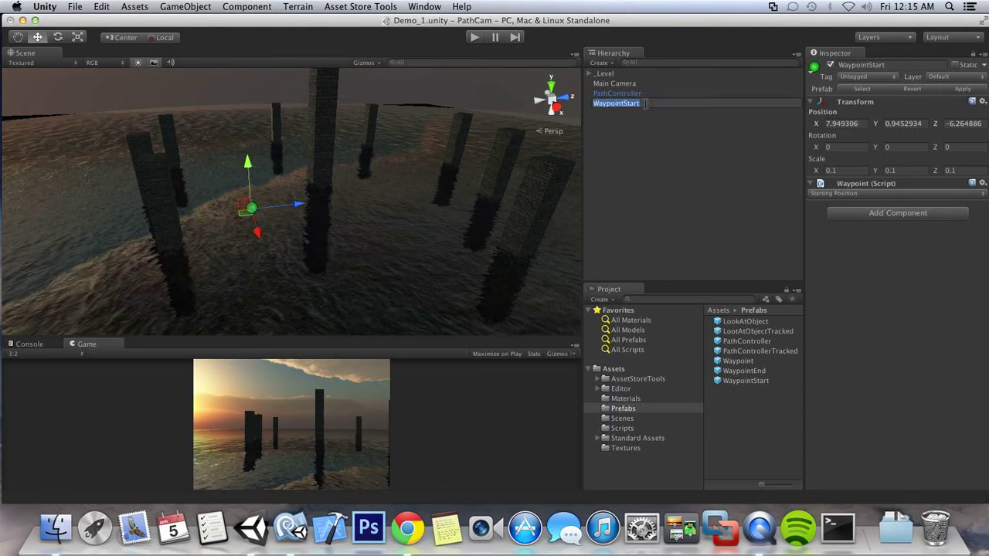
pyautogui.press('BackSpace')
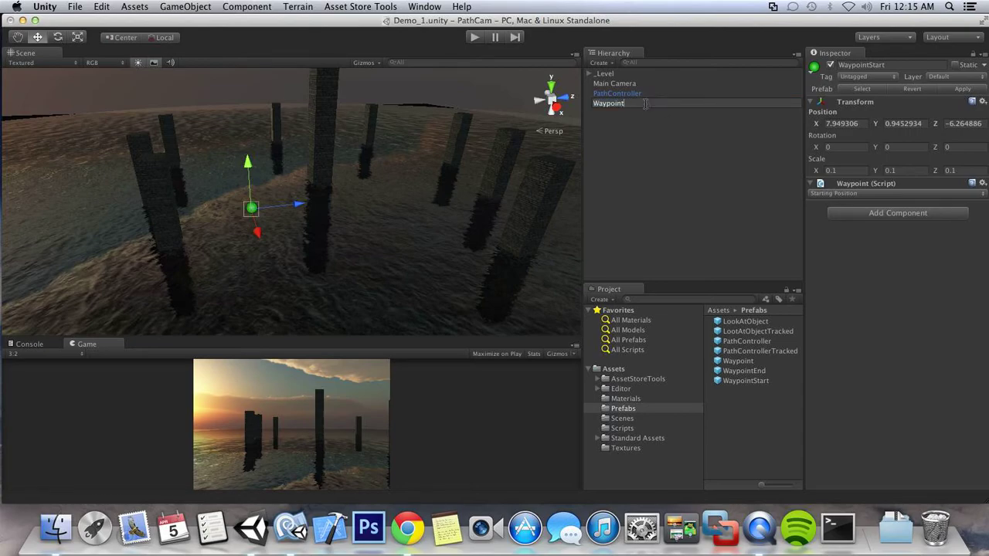
pyautogui.write('_1_Start')
pyautogui.press('Return')
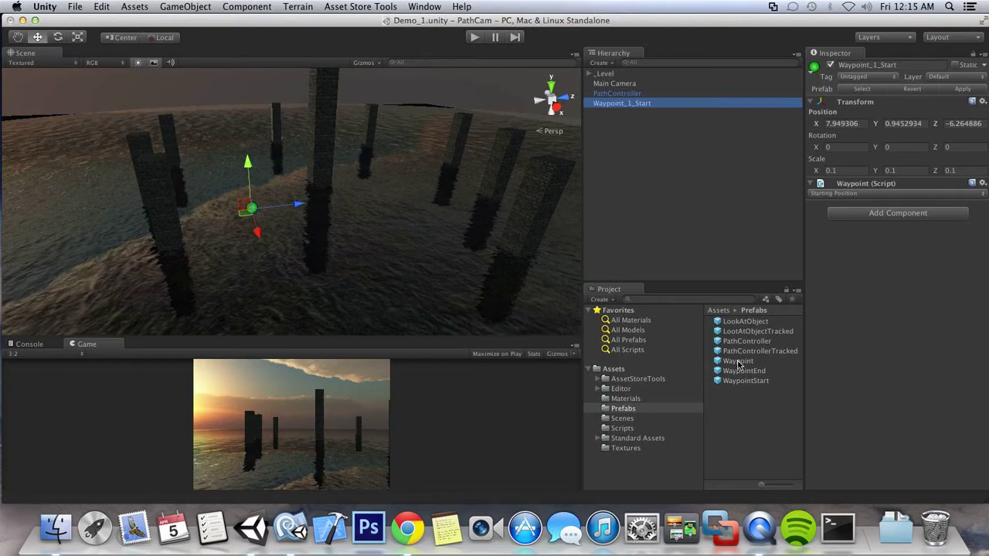
# Add the Waypoint prefab to the scene, leave Use Look At Object off and set its Approach Speed to 0.25.
pyautogui.moveTo(743, 362); pyautogui.dragTo(649, 164)
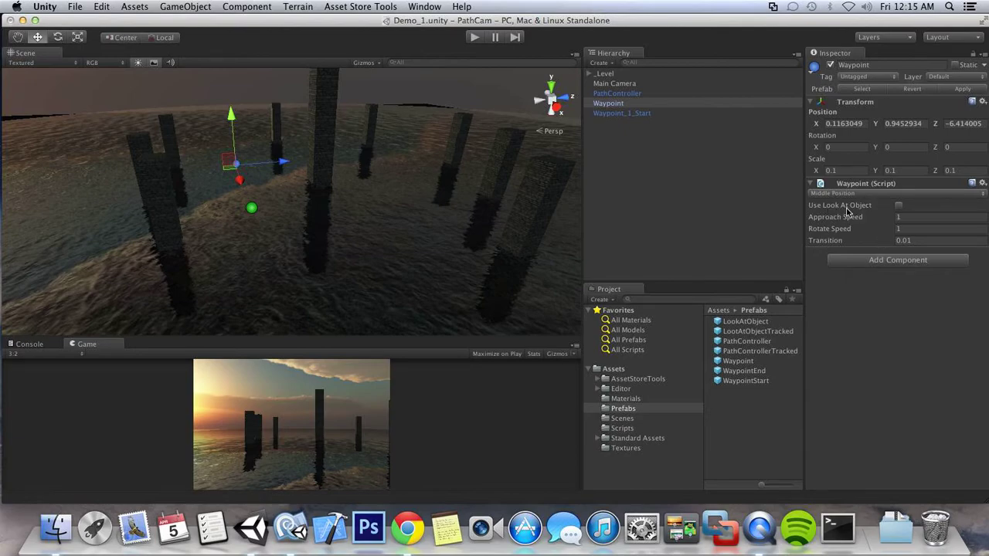
pyautogui.click(899, 206)
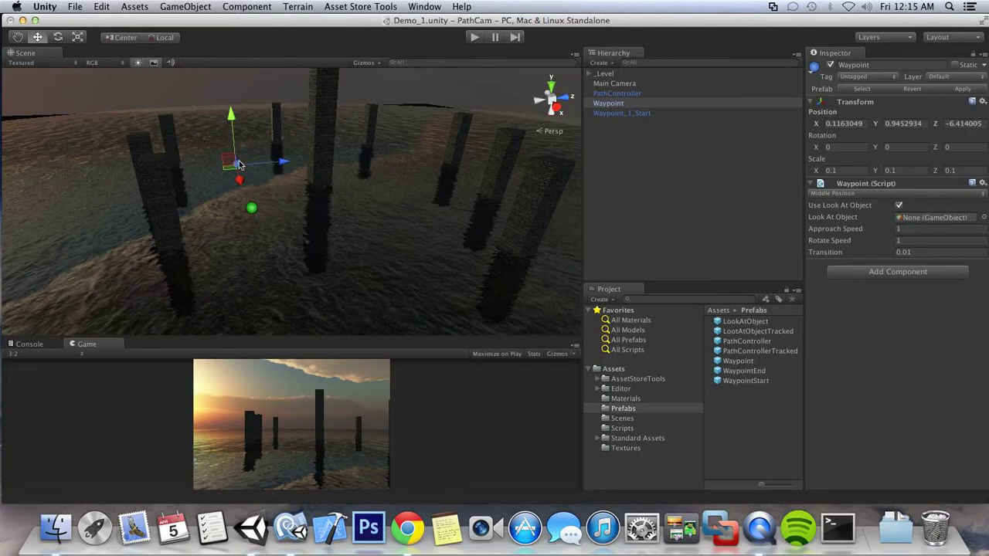
pyautogui.click(899, 206)
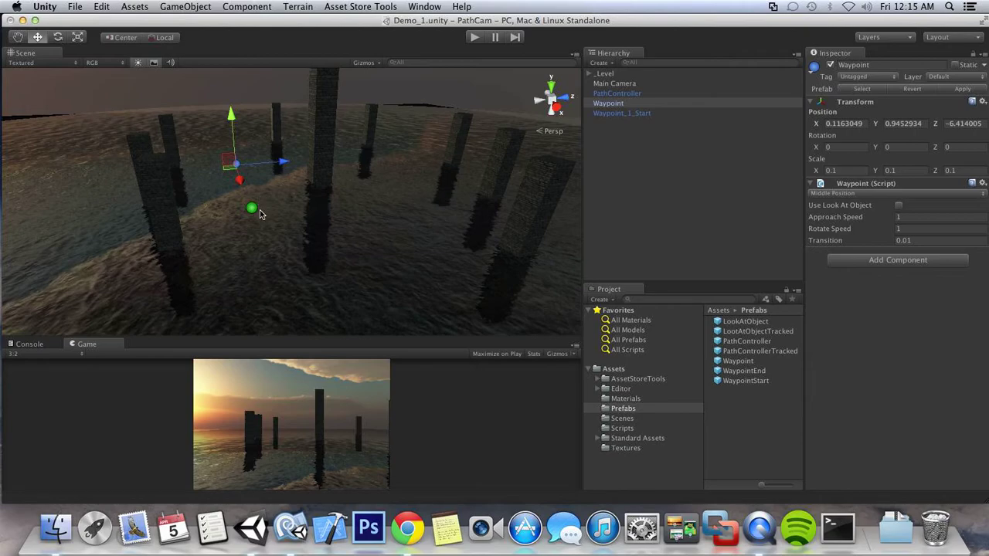
pyautogui.keyDown('alt'); pyautogui.moveTo(283, 238); pyautogui.dragTo(353, 235); pyautogui.keyUp('alt')
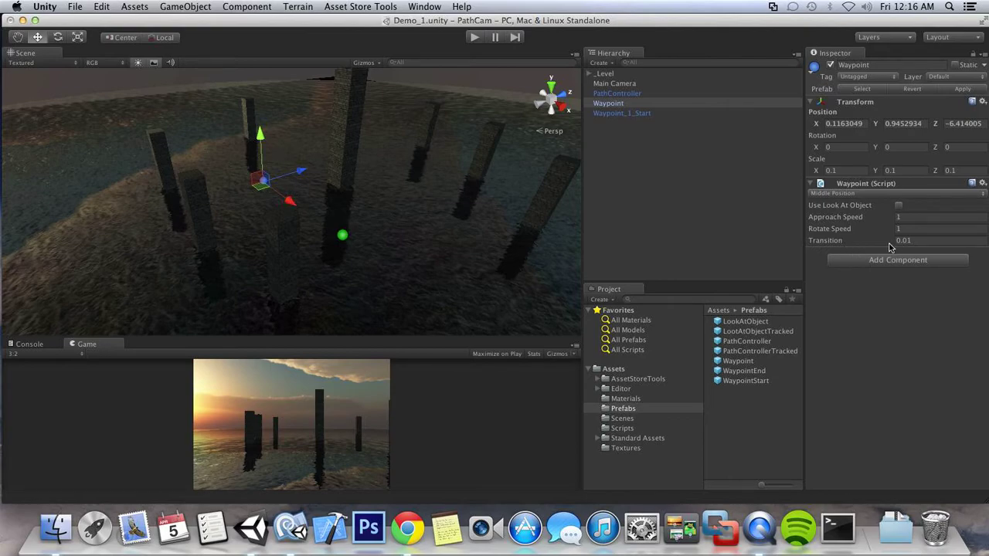
pyautogui.click(908, 219)
pyautogui.click(910, 230)
# Rename the new middle waypoint as Waypoint_2.
pyautogui.click(642, 104)
pyautogui.press('Return')
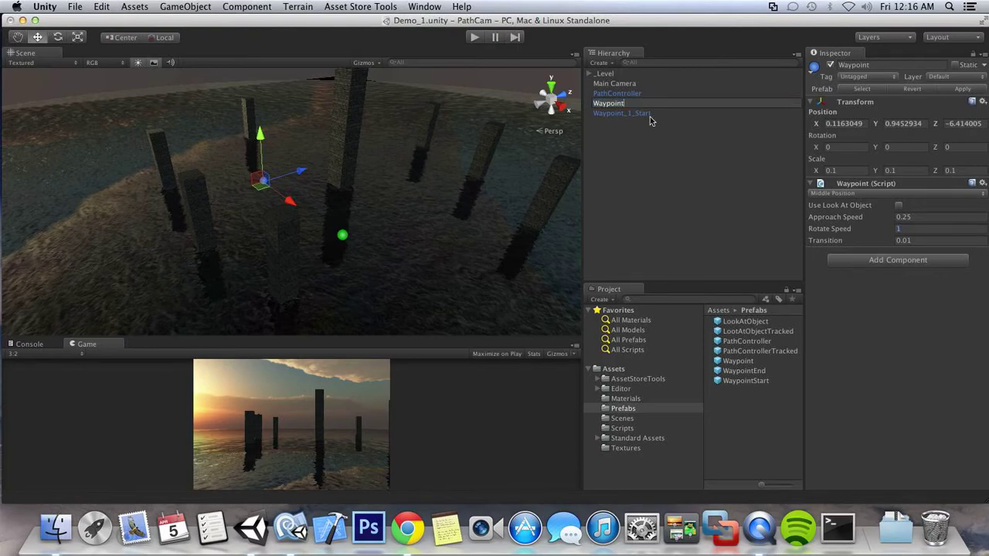
pyautogui.write('_2')
pyautogui.press('Return')
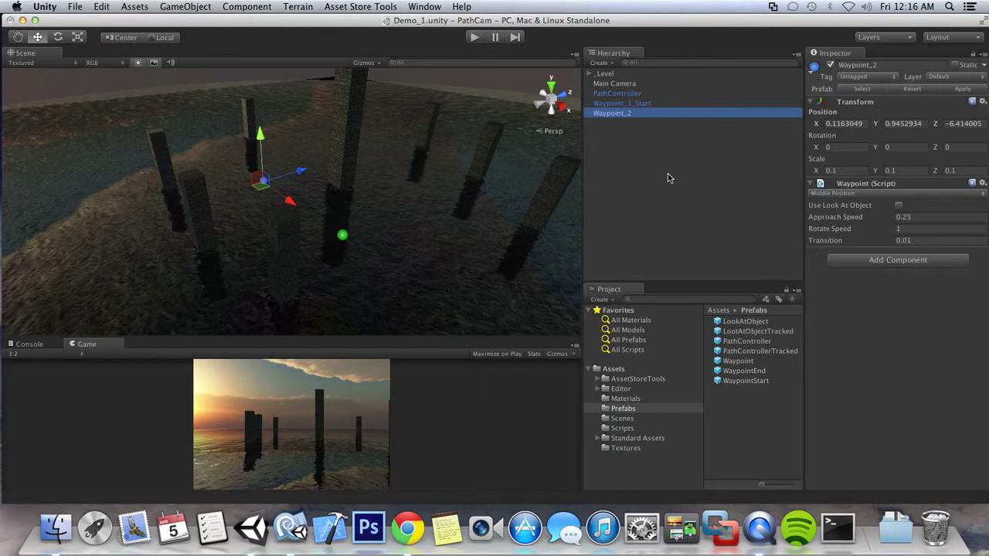
# Duplicate Waypoint_2 as Waypoint_3 and move the copy to about X -5.8, Z -1.9.
pyautogui.press('super+d')
pyautogui.press('Return')
pyautogui.press('BackSpace')
pyautogui.write('3')
pyautogui.press('Return')
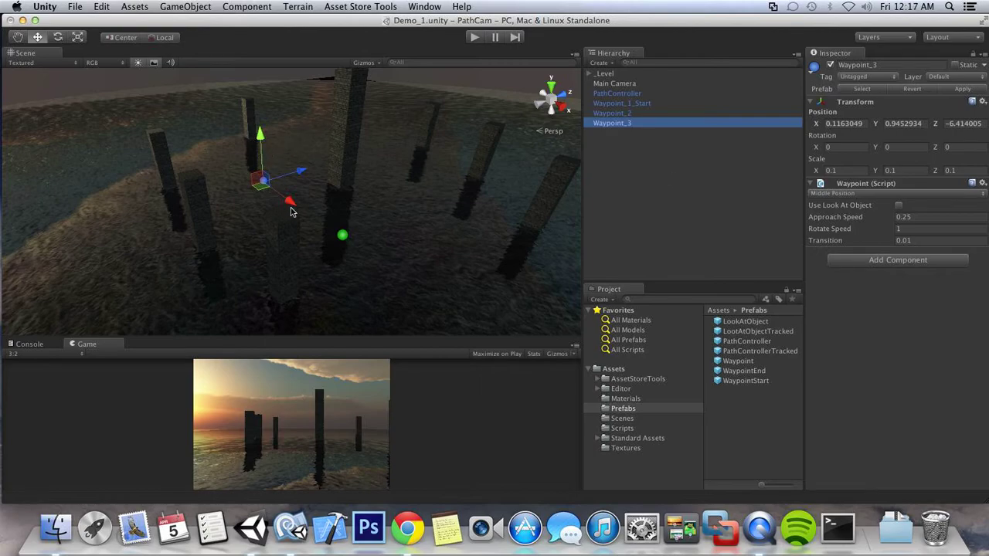
pyautogui.moveTo(293, 202); pyautogui.dragTo(318, 138)
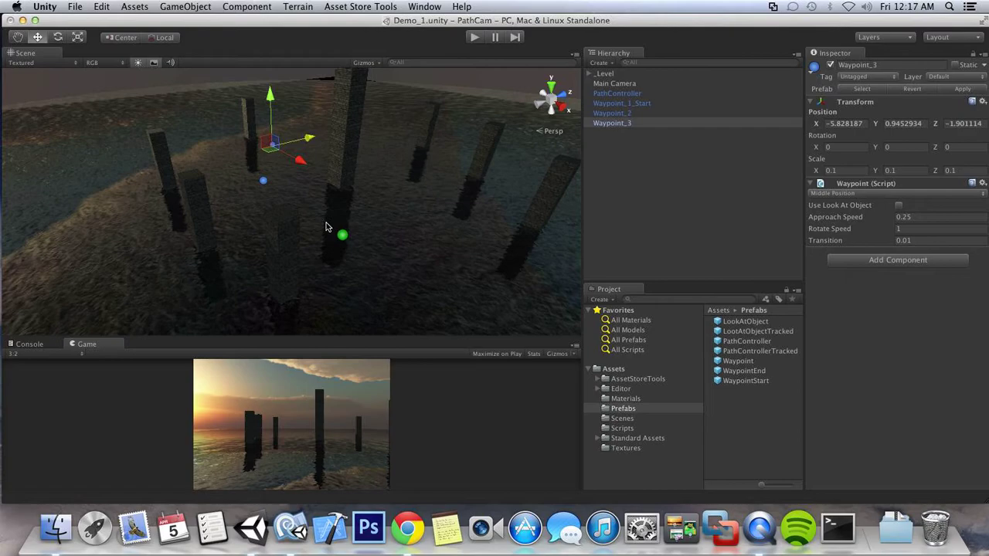
# Add the WaypointEnd prefab to the scene hierarchy and rename it Waypoint_4_End.
pyautogui.moveTo(760, 373); pyautogui.dragTo(674, 196)
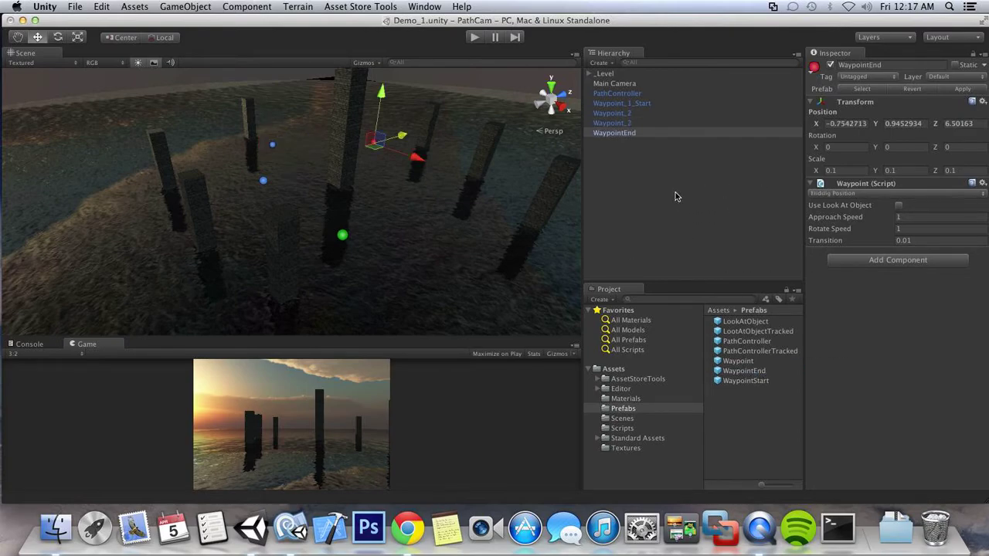
pyautogui.click(646, 136)
pyautogui.press('Return')
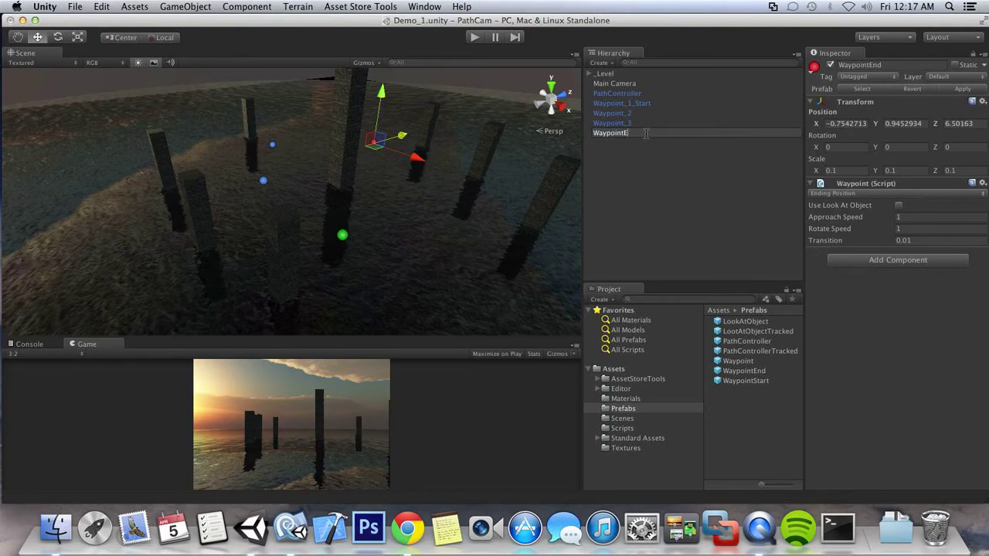
pyautogui.write('_4_End')
pyautogui.press('Return')
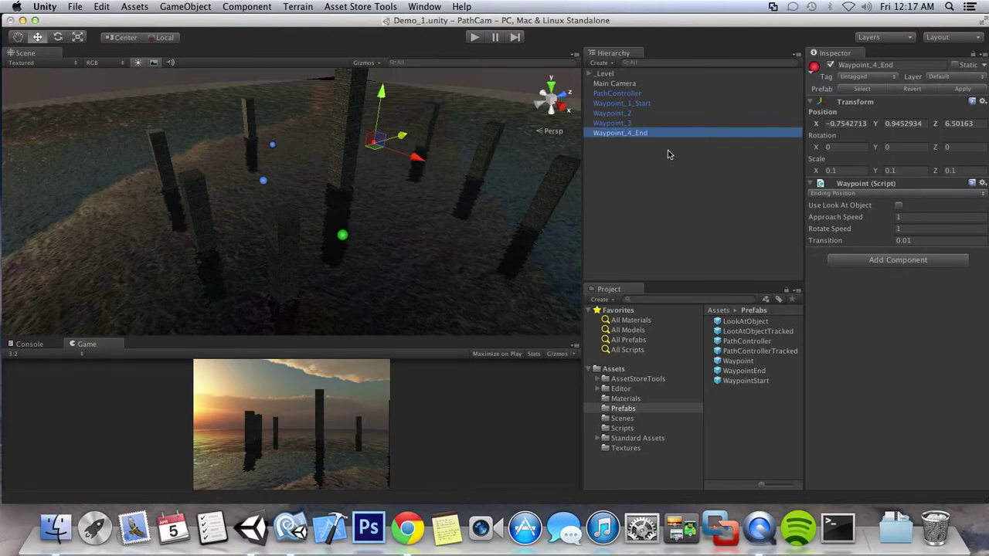
# Keep Waypoint_4_End's type as Ending Position and set its Approach Speed to 0.25.
pyautogui.click(865, 194)
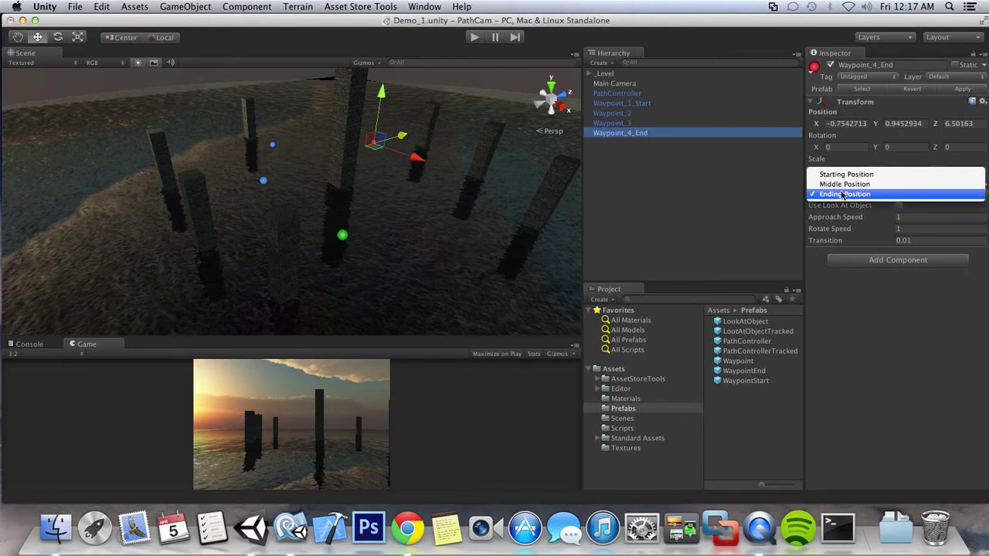
pyautogui.click(843, 194)
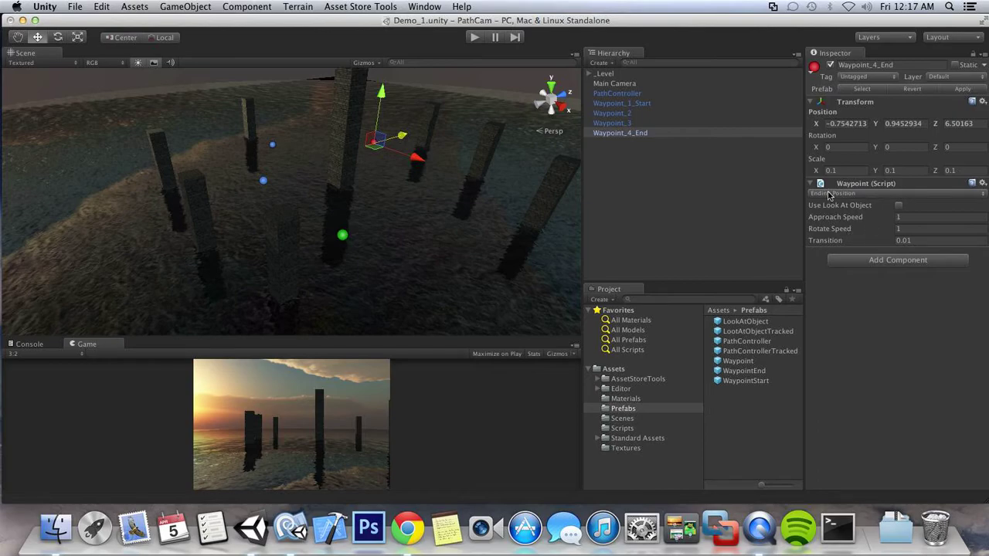
pyautogui.click(614, 123)
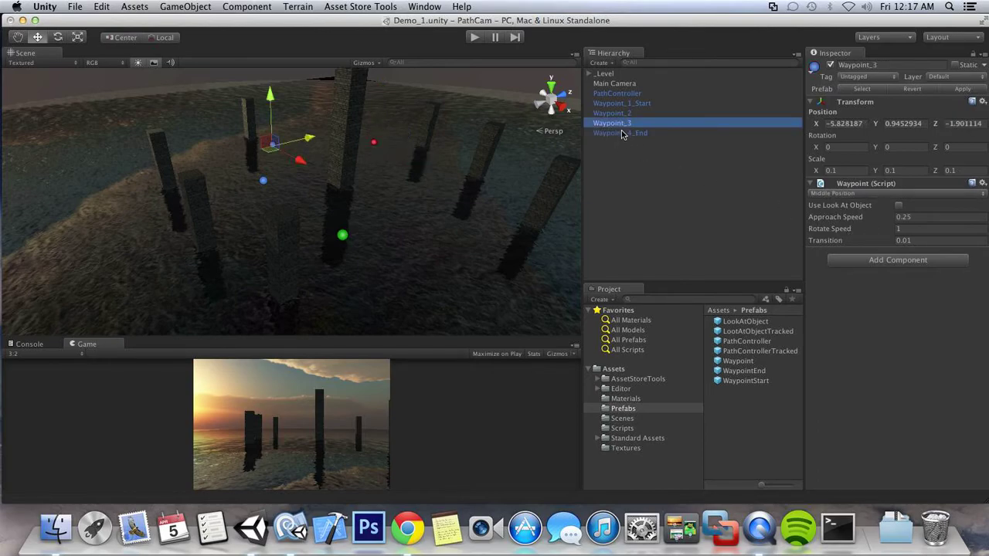
pyautogui.click(628, 133)
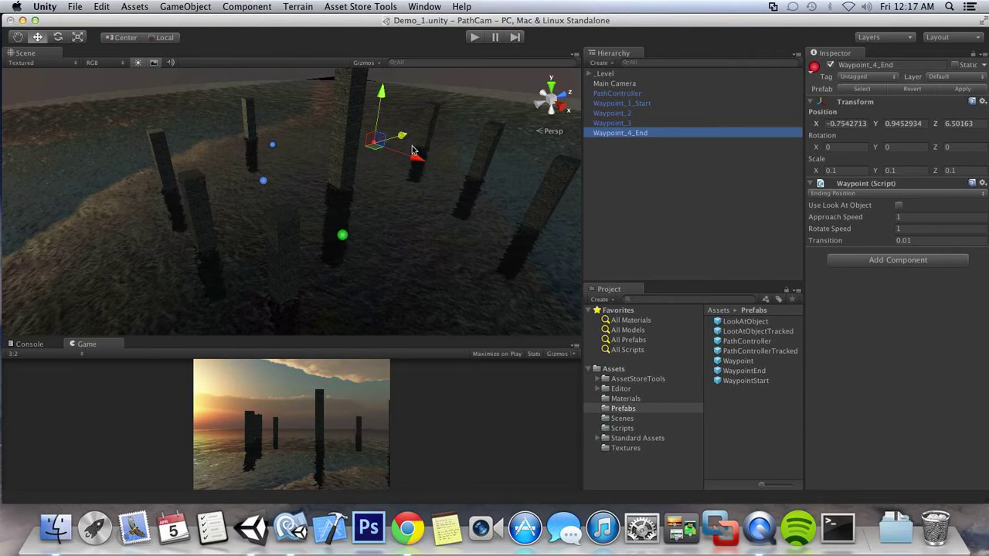
pyautogui.moveTo(411, 155)
pyautogui.keyDown('alt'); pyautogui.mouseDown()
pyautogui.moveTo(402, 158)
pyautogui.moveTo(414, 160)
pyautogui.mouseUp(); pyautogui.keyUp('alt')
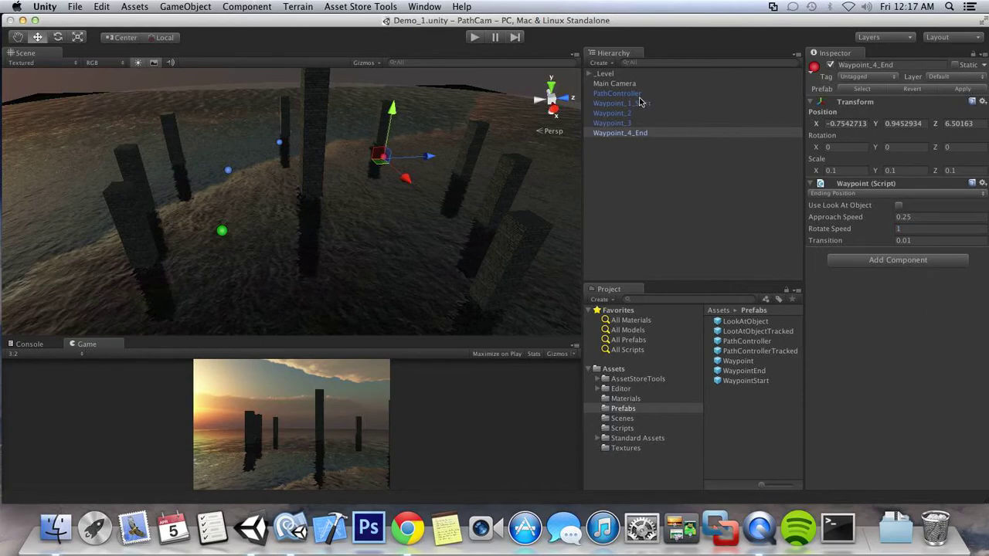
# Set the size of PathController's Waypoints list to 4.
pyautogui.click(639, 95)
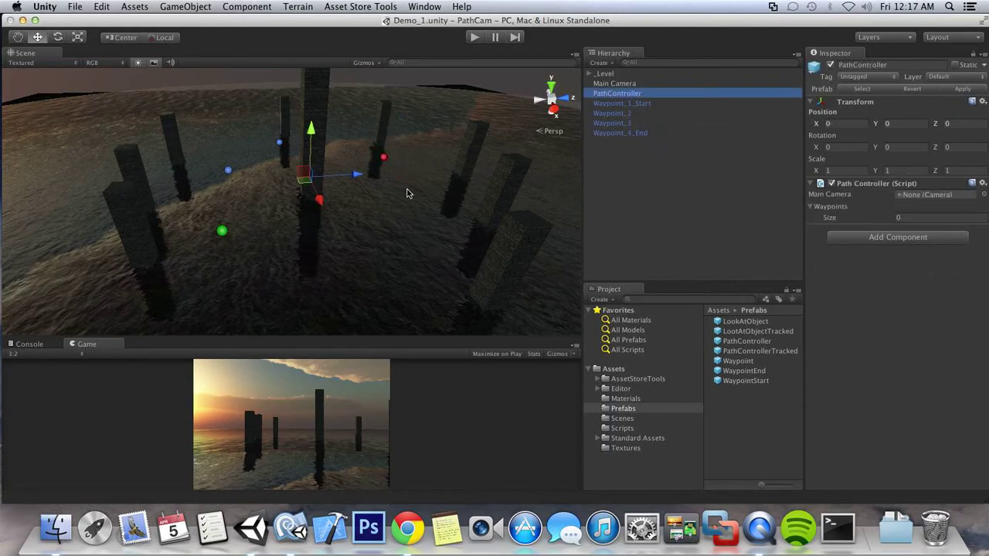
pyautogui.moveTo(350, 196)
pyautogui.keyDown('alt'); pyautogui.mouseDown()
pyautogui.moveTo(282, 193)
pyautogui.moveTo(340, 189)
pyautogui.mouseUp(); pyautogui.keyUp('alt')
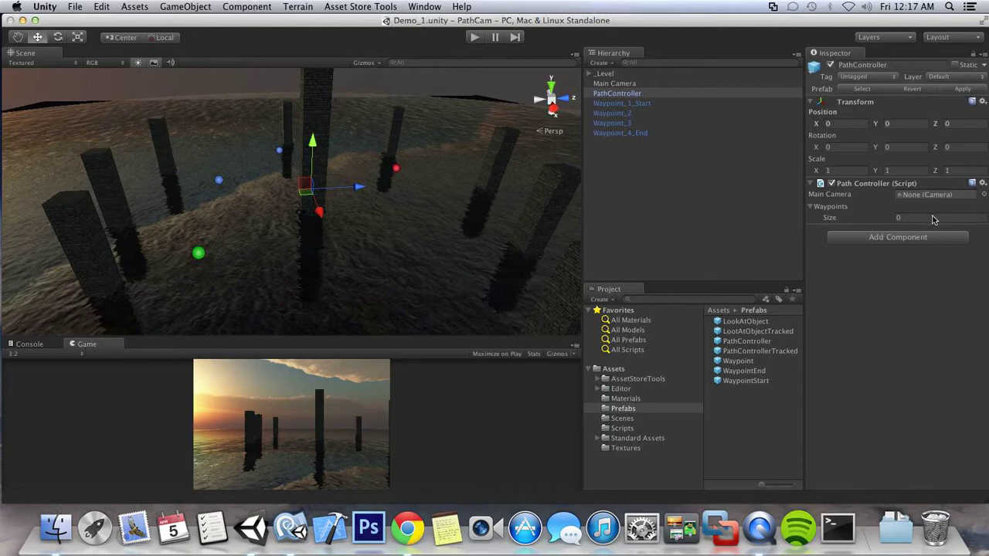
pyautogui.write('4')
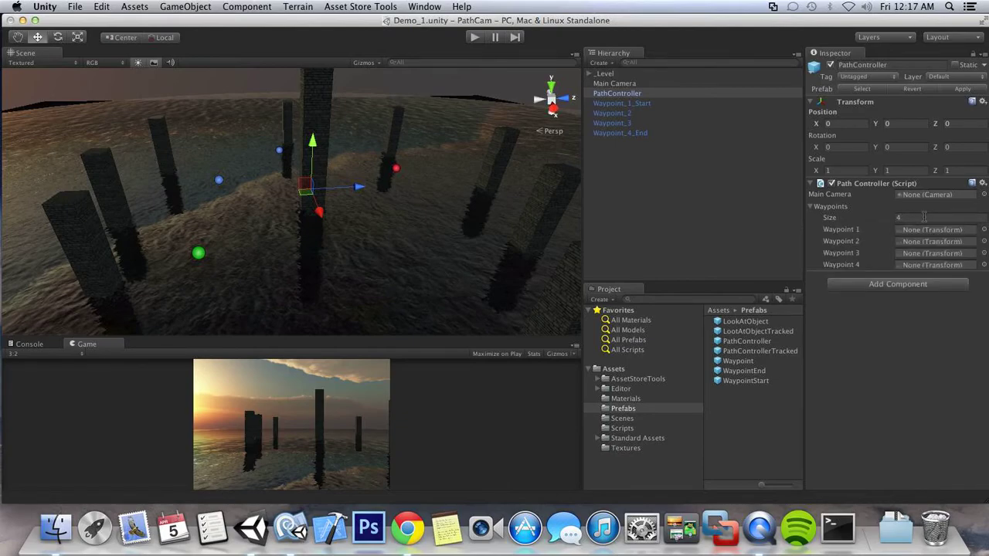
# Assign Waypoint_1_Start, Waypoint_2, Waypoint_3 and Waypoint_4_End in order to PathController's four waypoint slots.
pyautogui.moveTo(632, 108); pyautogui.dragTo(921, 236)
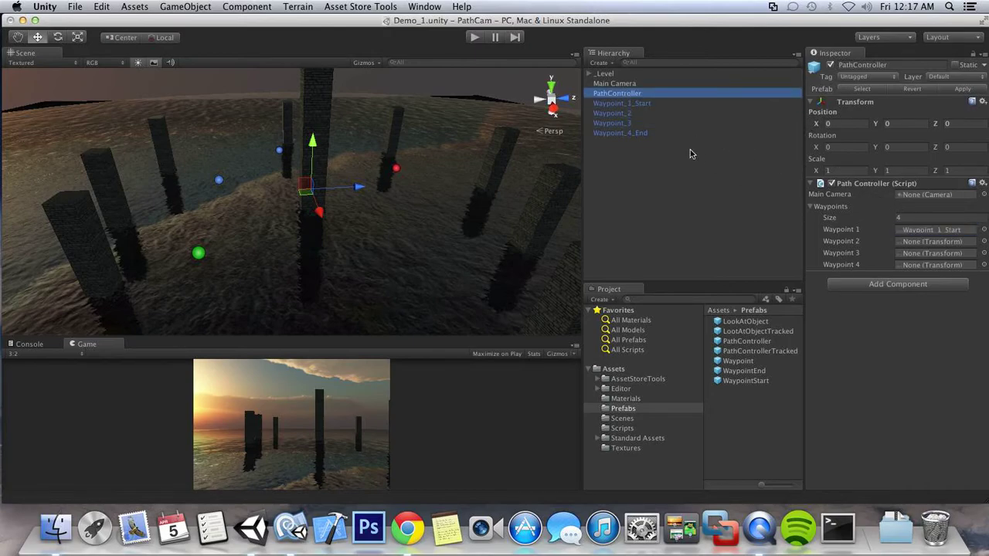
pyautogui.click(622, 114)
pyautogui.moveTo(622, 114); pyautogui.dragTo(915, 243)
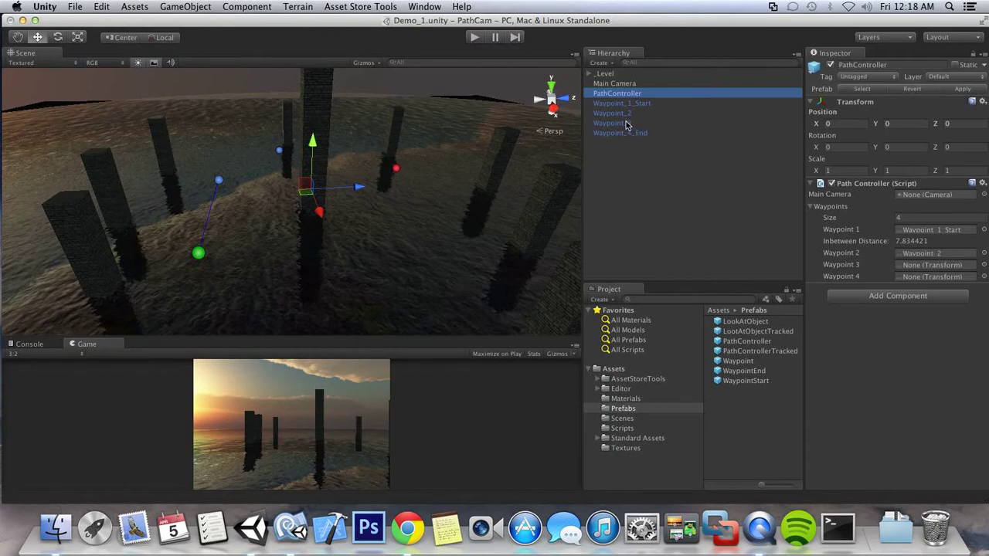
pyautogui.moveTo(618, 124); pyautogui.dragTo(919, 265)
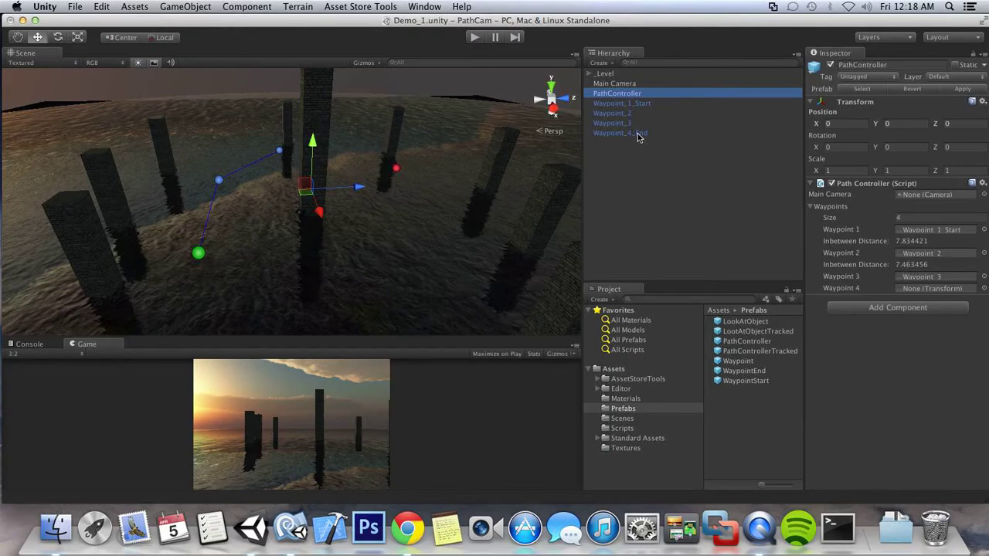
pyautogui.moveTo(637, 134); pyautogui.dragTo(927, 288)
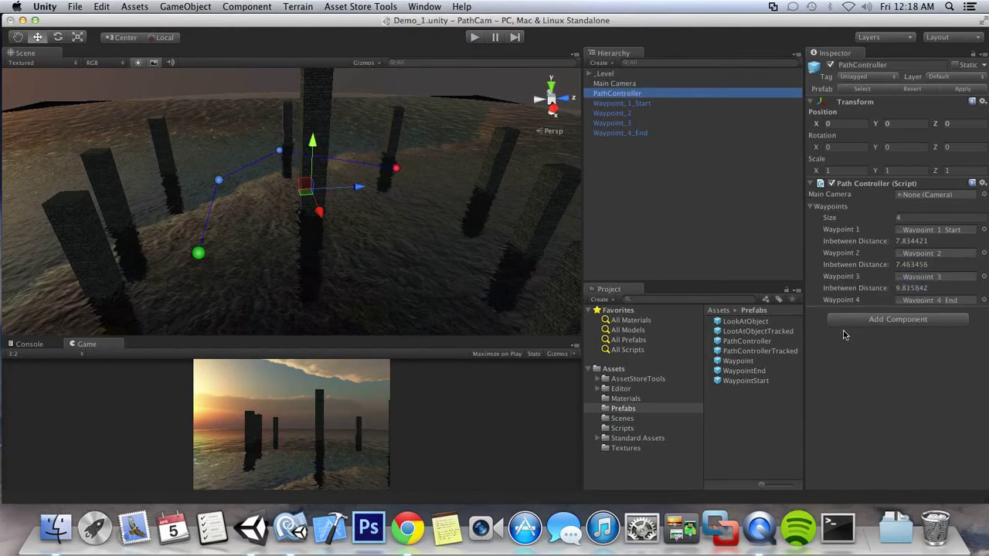
# Assign the scene's Main Camera to PathController's Main Camera slot and enlarge the Game view.
pyautogui.keyDown('alt'); pyautogui.moveTo(301, 170); pyautogui.dragTo(374, 176); pyautogui.keyUp('alt')
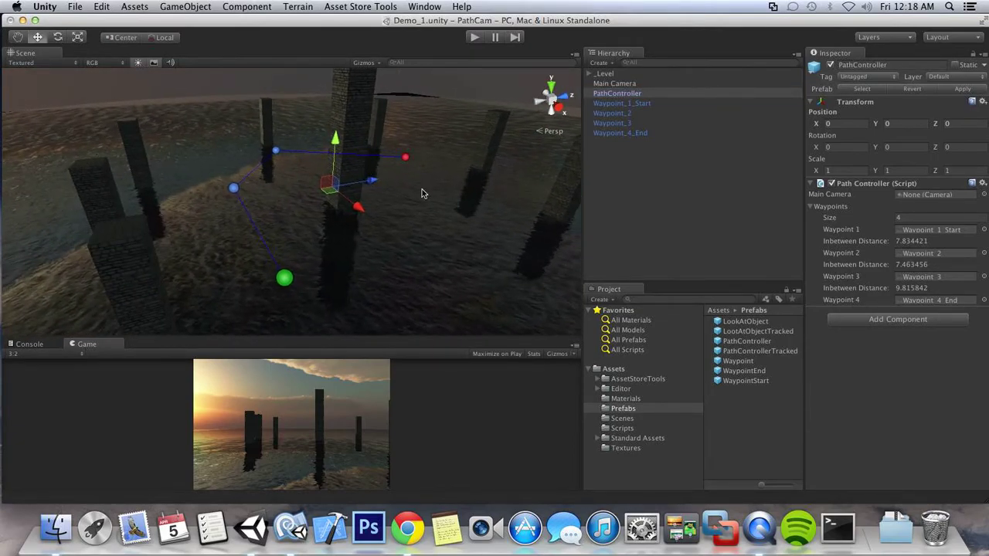
pyautogui.moveTo(615, 83); pyautogui.dragTo(927, 196)
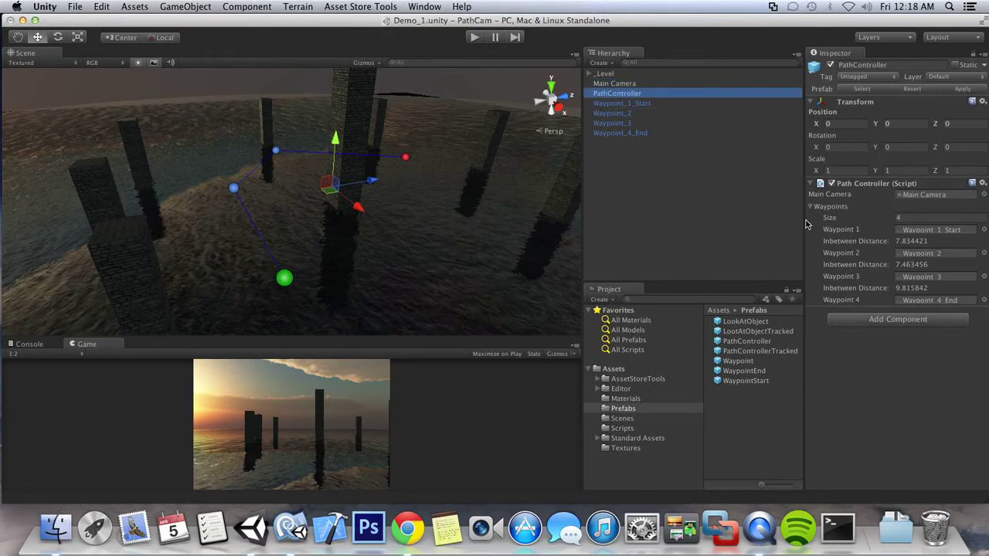
pyautogui.moveTo(452, 343); pyautogui.dragTo(459, 237)
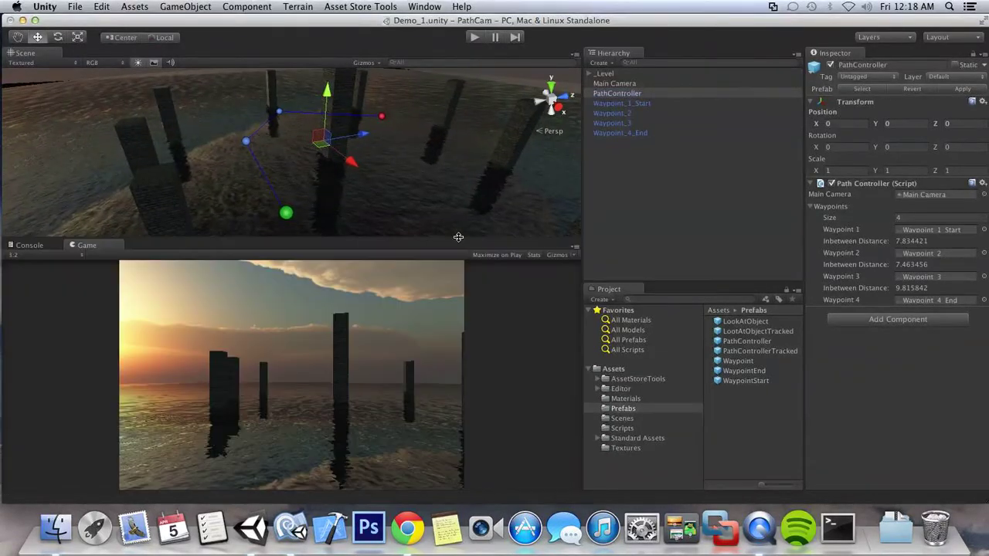
# Play the scene, run the camera path from Waypoint_1_Start to preview its movement, and stop playback.
pyautogui.click(475, 37)
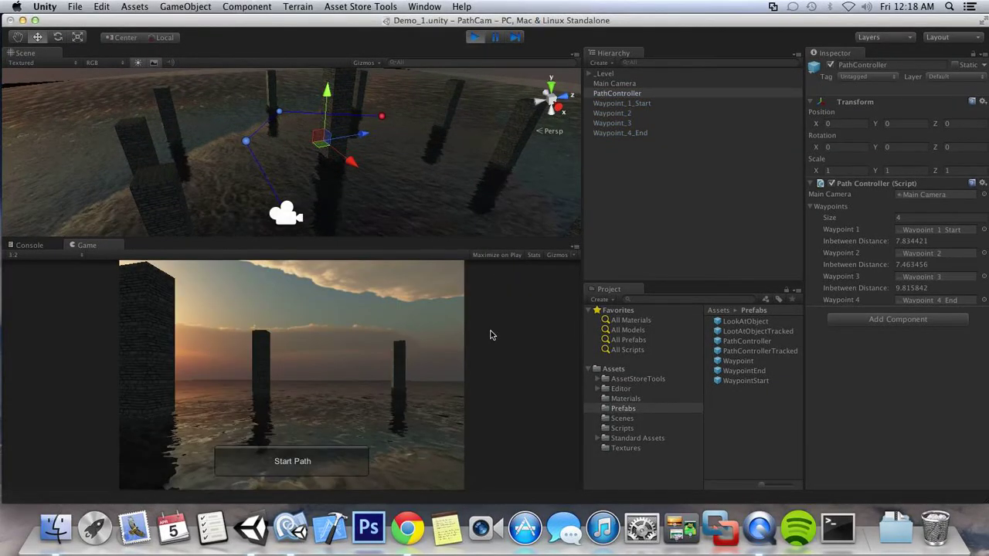
pyautogui.click(334, 459)
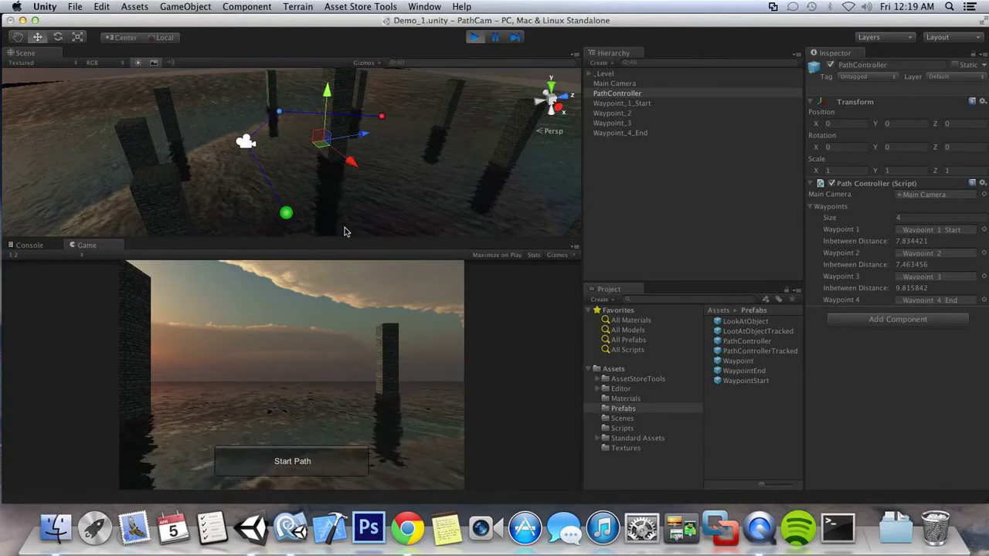
pyautogui.click(474, 37)
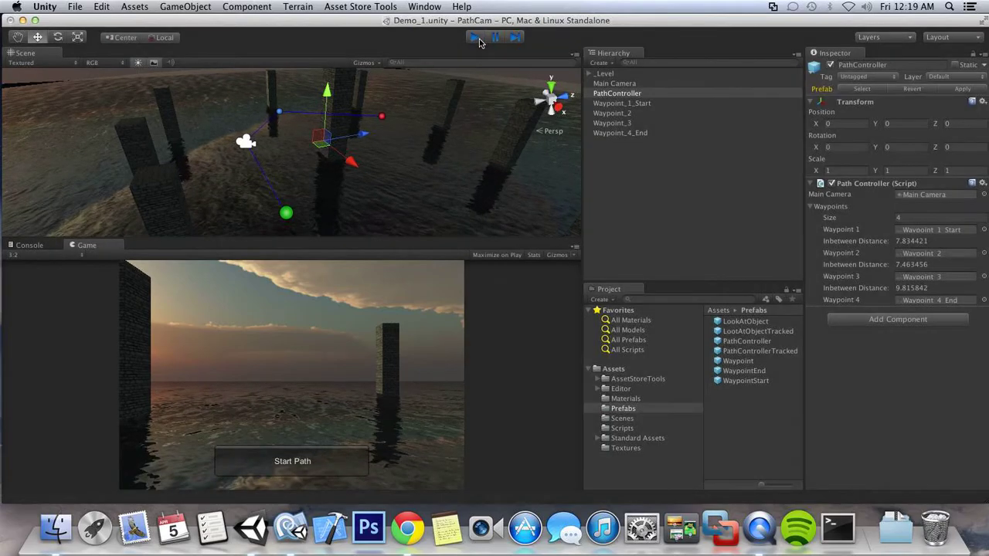
# Set Waypoint_2's Transition to 1.
pyautogui.click(652, 104)
pyautogui.click(642, 113)
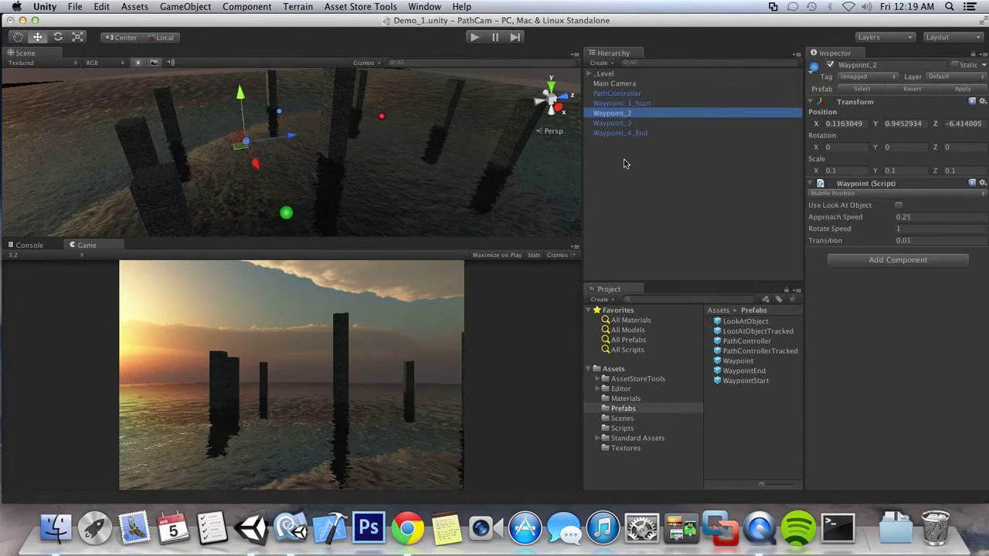
pyautogui.click(924, 241)
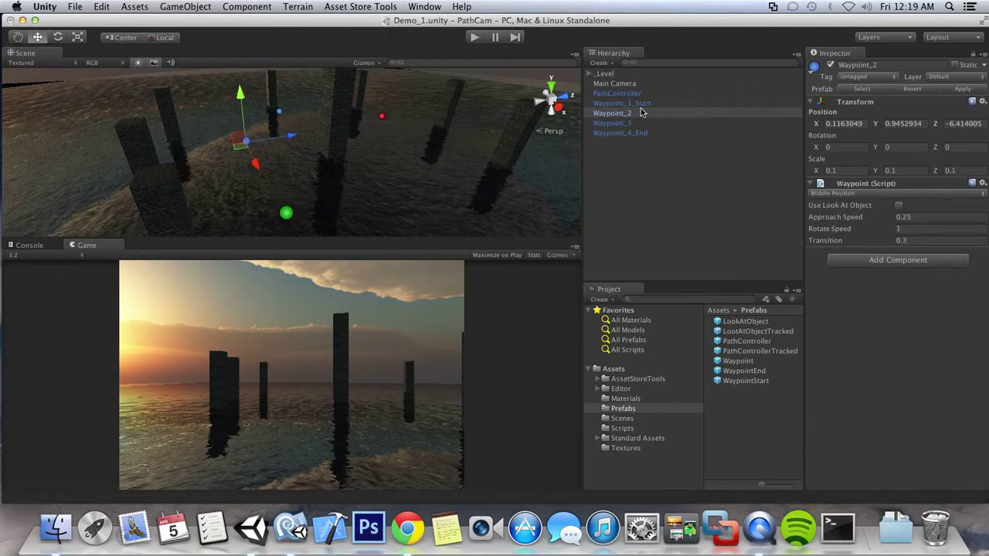
pyautogui.click(923, 242)
# Play the scene again to test the camera path with Waypoint_2's new Transition, and exit play mode.
pyautogui.click(474, 38)
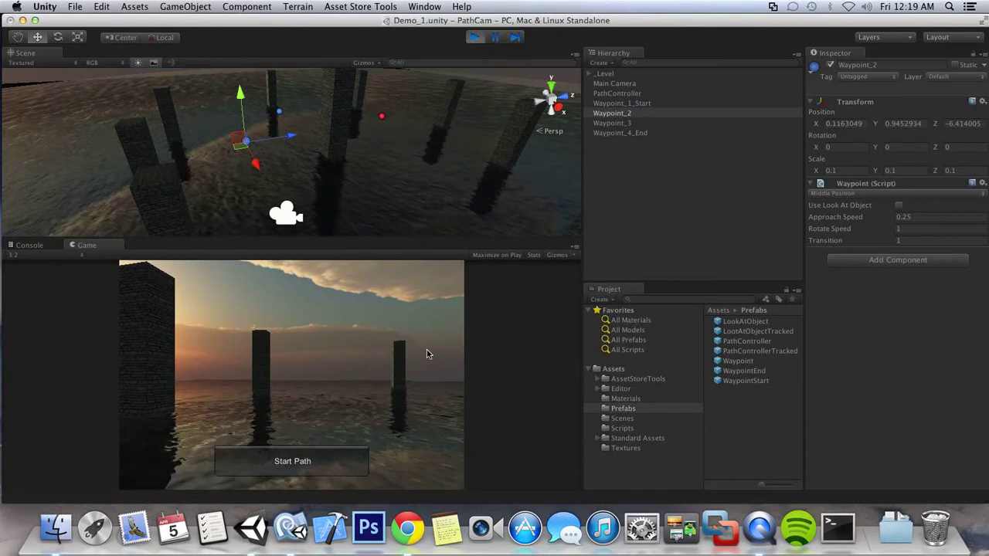
pyautogui.click(351, 463)
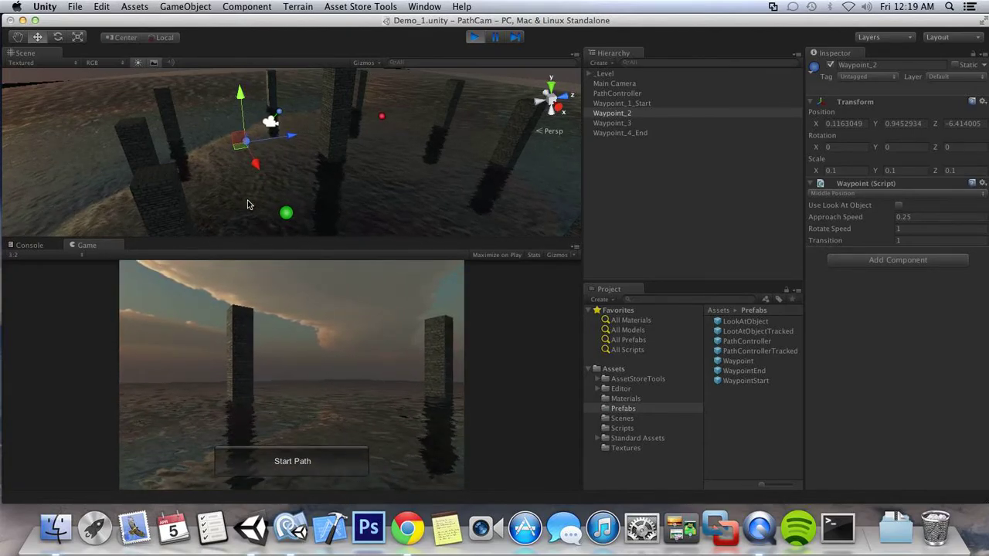
pyautogui.click(471, 35)
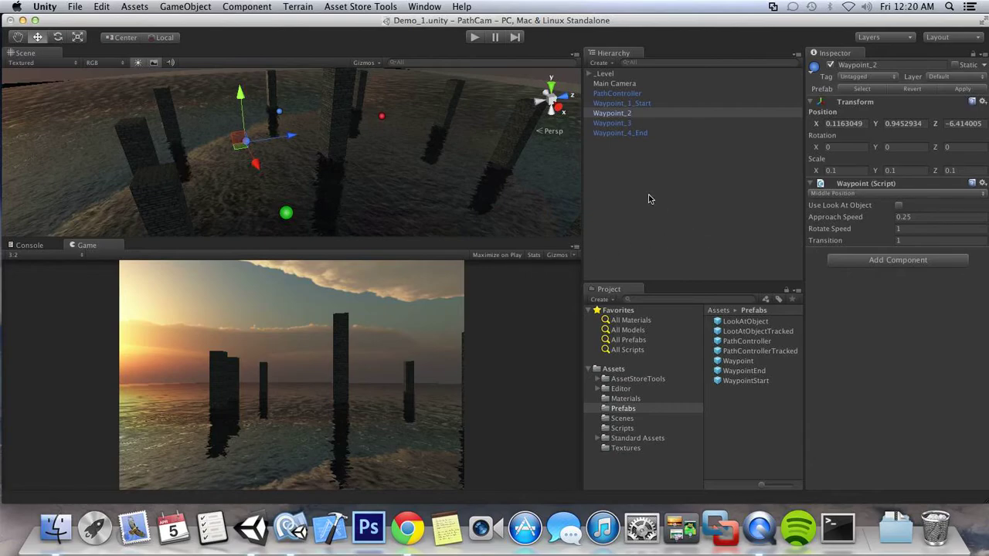
# Set the Transition to 1 on both Waypoint_3 and Waypoint_4_End.
pyautogui.click(618, 123)
pyautogui.click(922, 240)
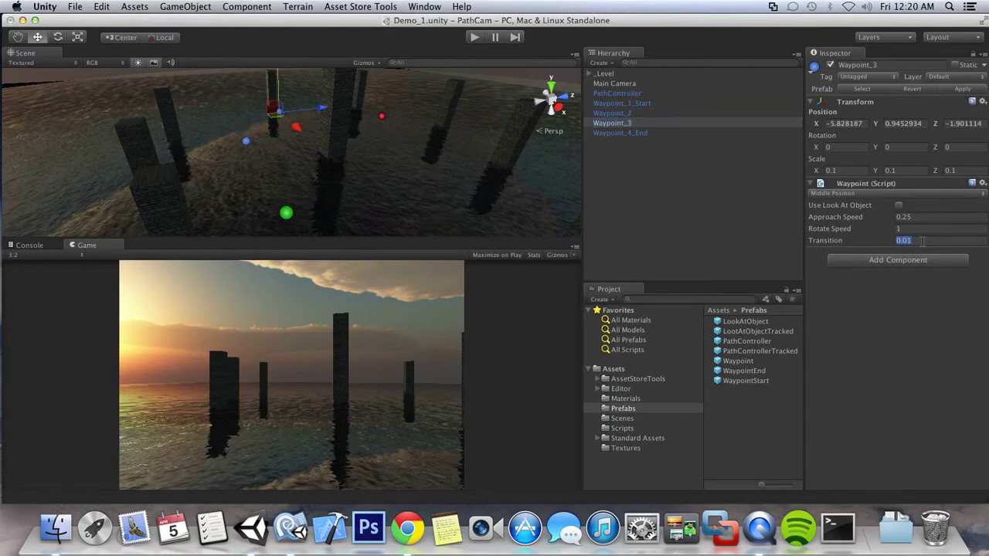
pyautogui.click(645, 134)
pyautogui.click(924, 241)
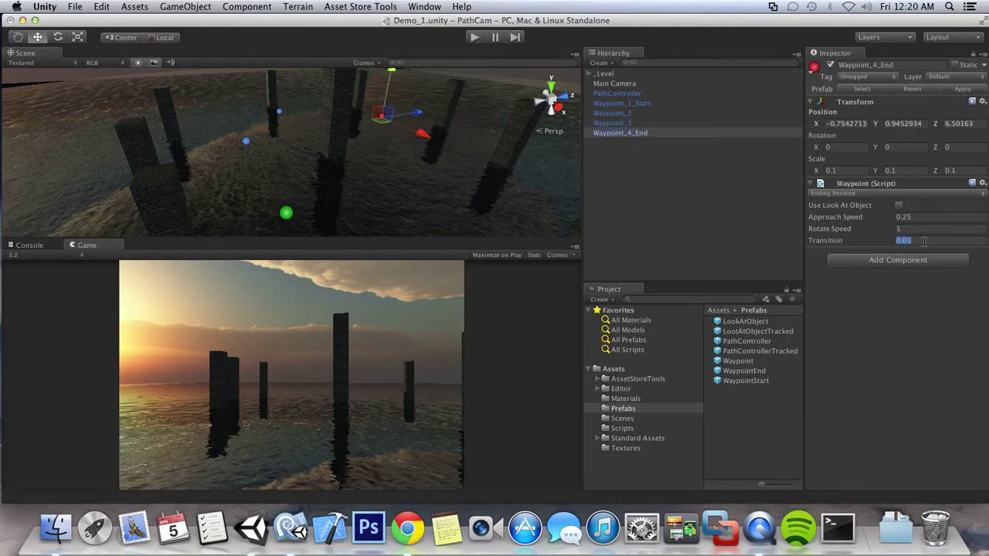
pyautogui.write('1')
# Set the Approach Speed to 0.5 on Waypoint_2, Waypoint_3 and Waypoint_4_End.
pyautogui.click(651, 113)
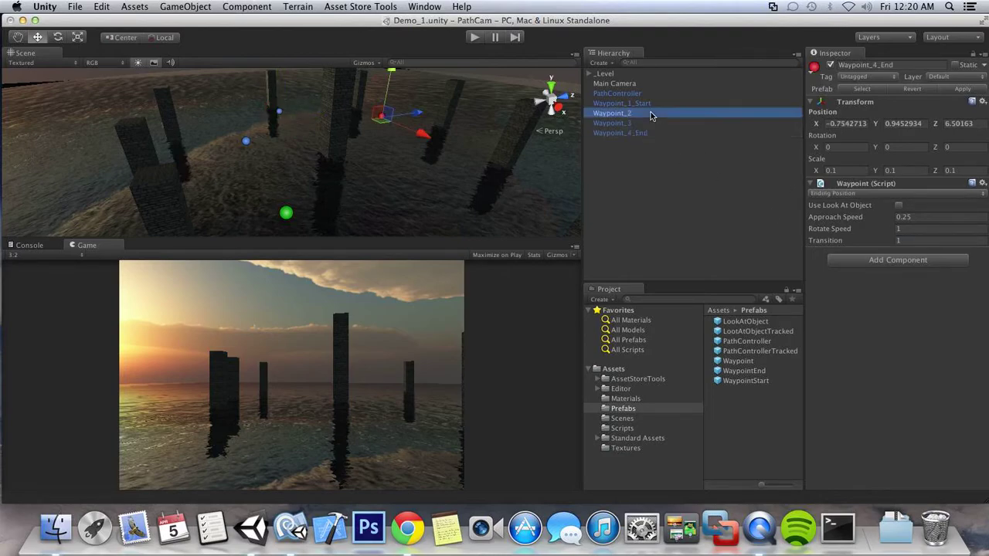
pyautogui.click(922, 218)
pyautogui.click(922, 218)
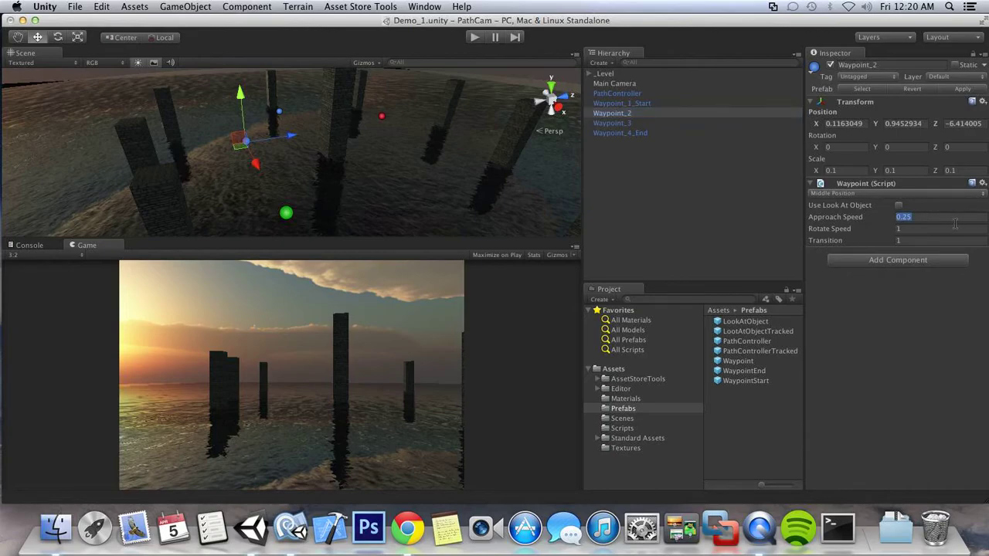
pyautogui.write('1')
pyautogui.click(639, 124)
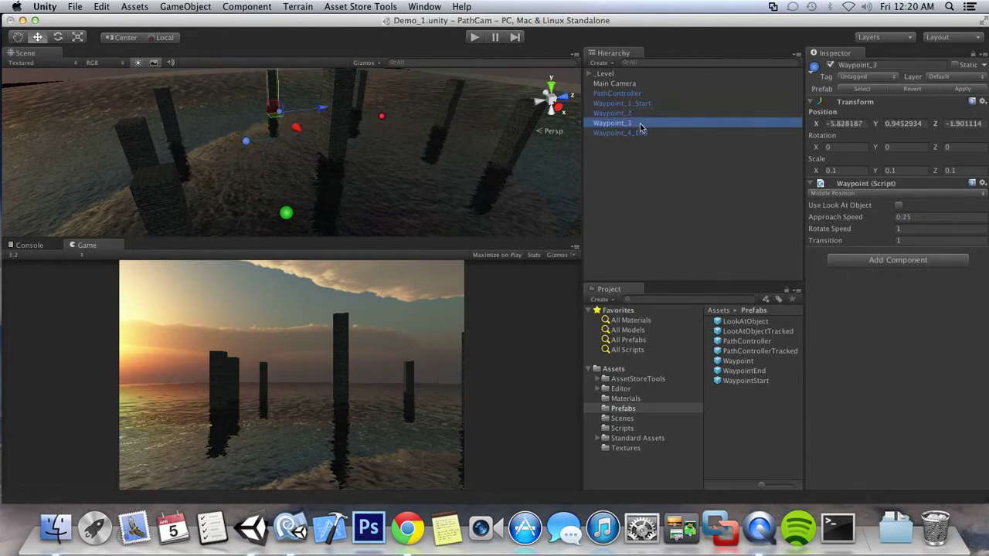
pyautogui.click(928, 218)
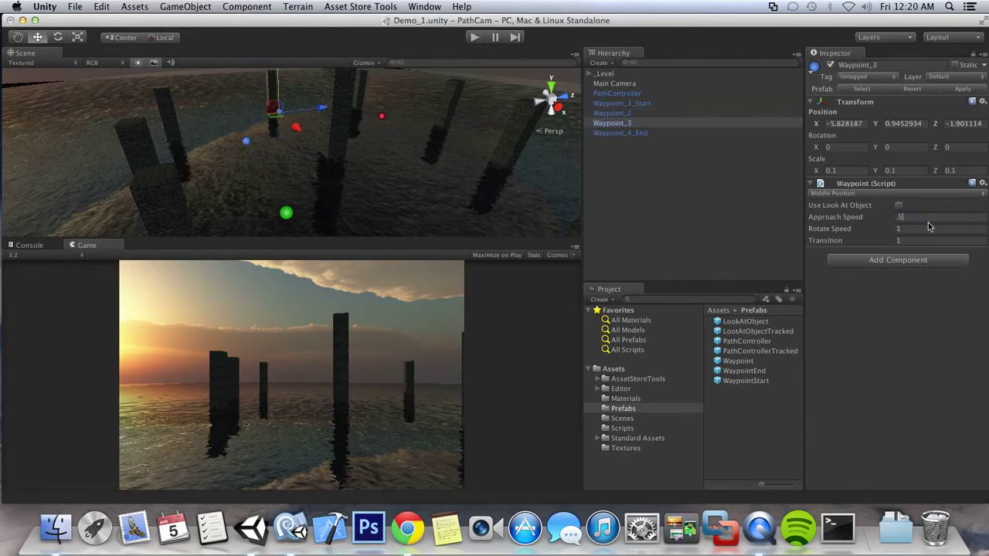
pyautogui.write('.5')
pyautogui.press('Return')
pyautogui.click(627, 133)
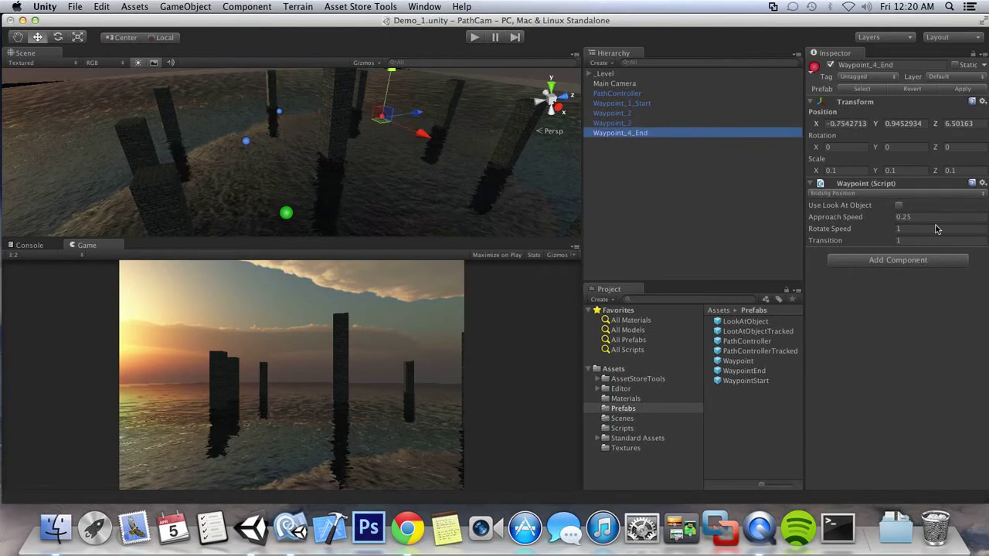
pyautogui.click(929, 219)
pyautogui.write('1')
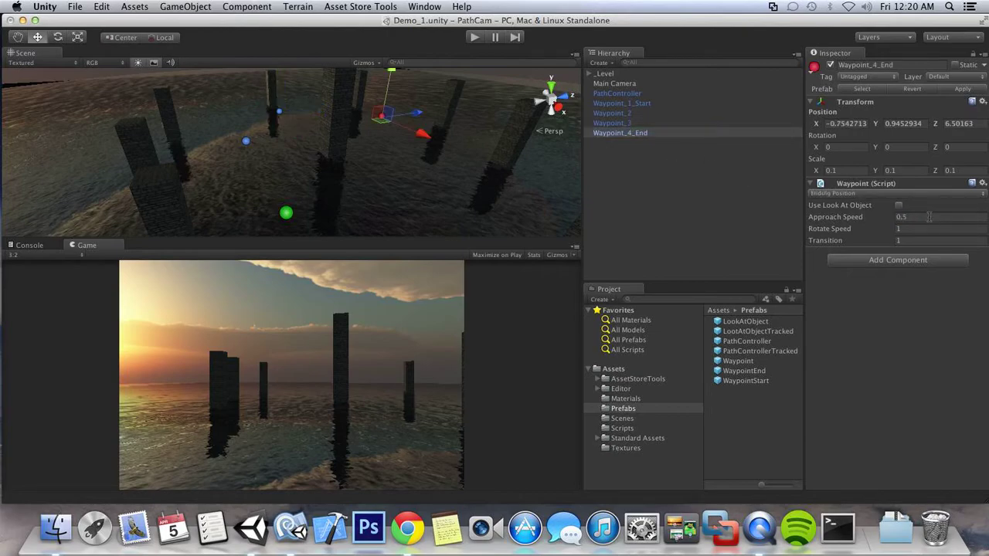
# Run the camera path in play mode with the new approach speeds and inspect Waypoint_2's Waypoint script settings.
pyautogui.click(476, 38)
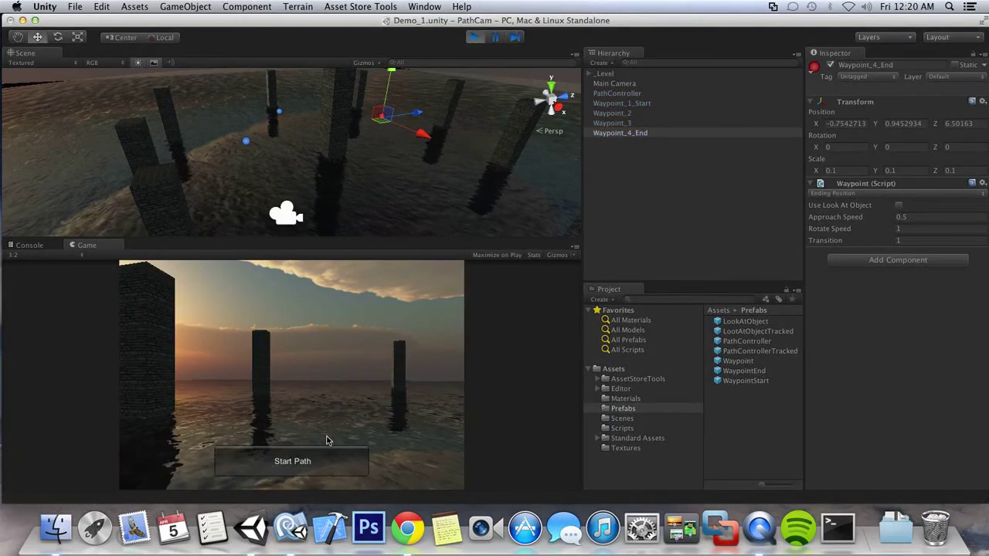
pyautogui.click(292, 461)
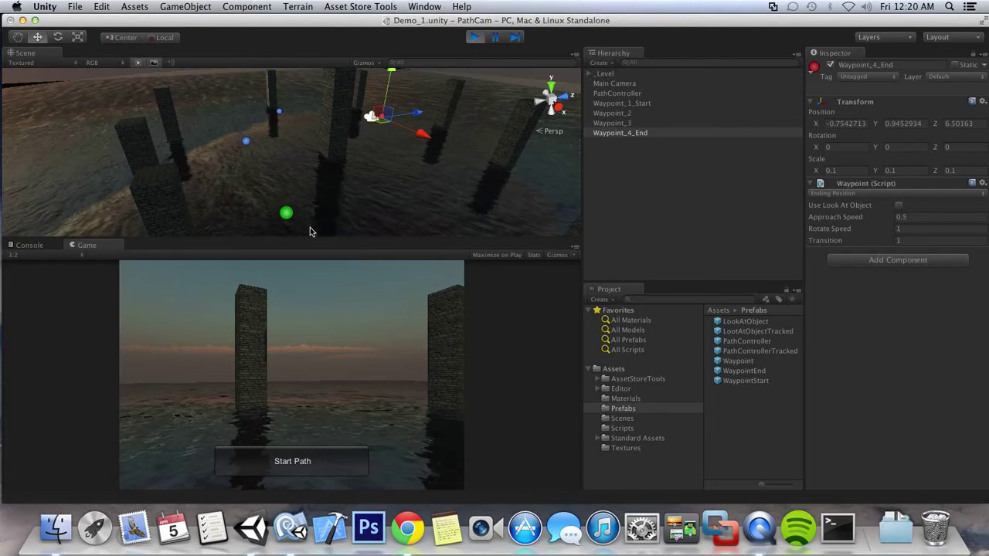
pyautogui.click(630, 104)
pyautogui.click(627, 113)
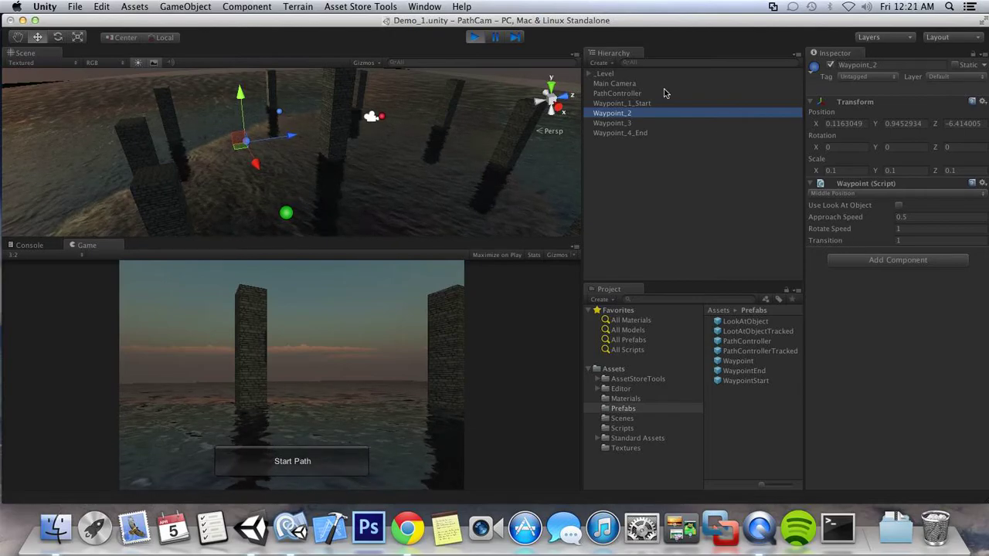
pyautogui.click(647, 103)
pyautogui.click(622, 113)
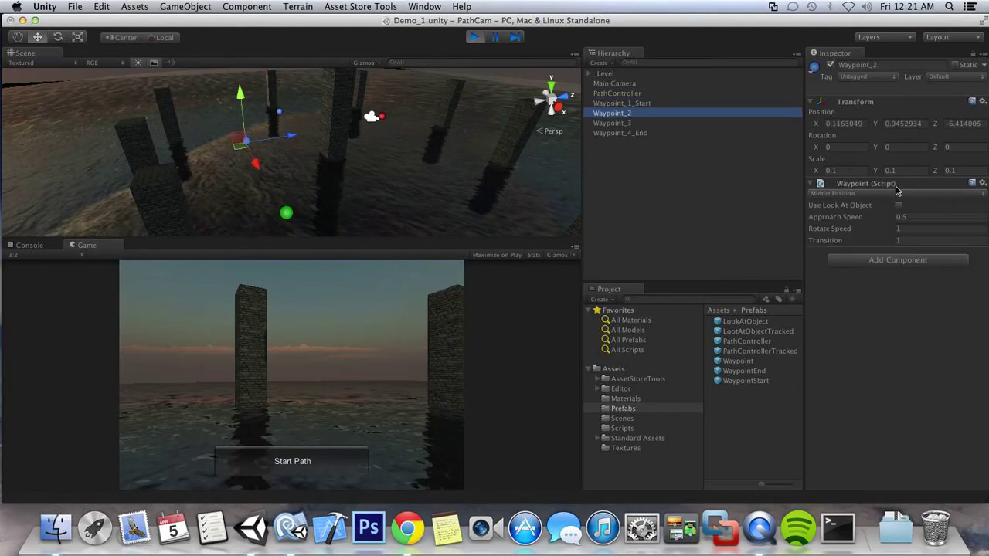